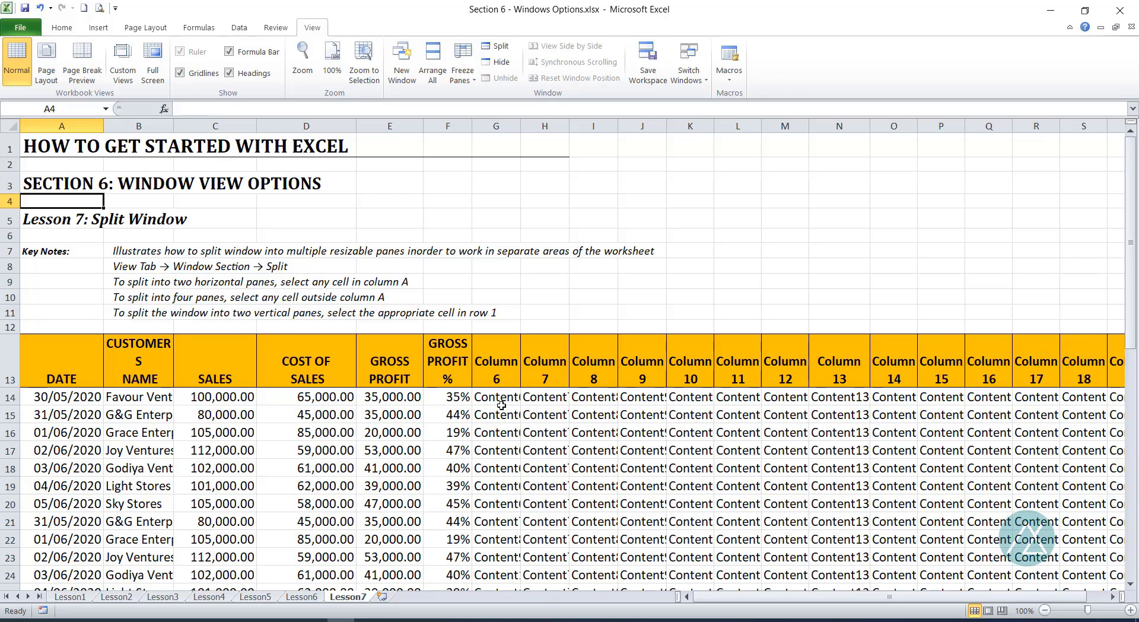
Split the Lesson7 worksheet window into two horizontal panes at cell A19
scroll(511, 450, down, 3)
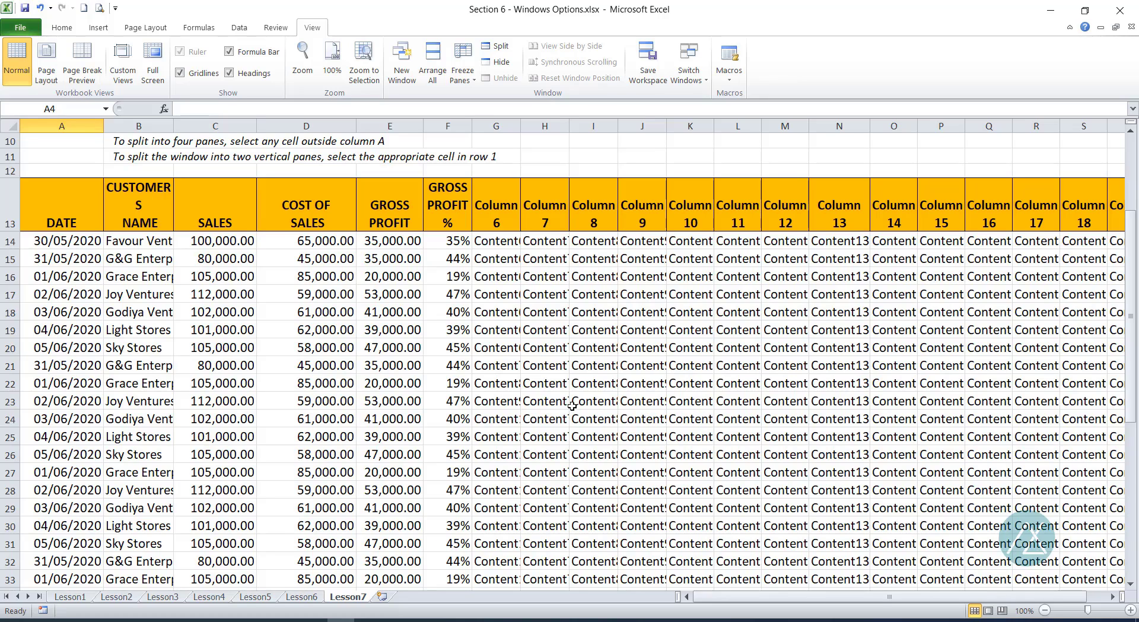
scroll(667, 432, up, 3)
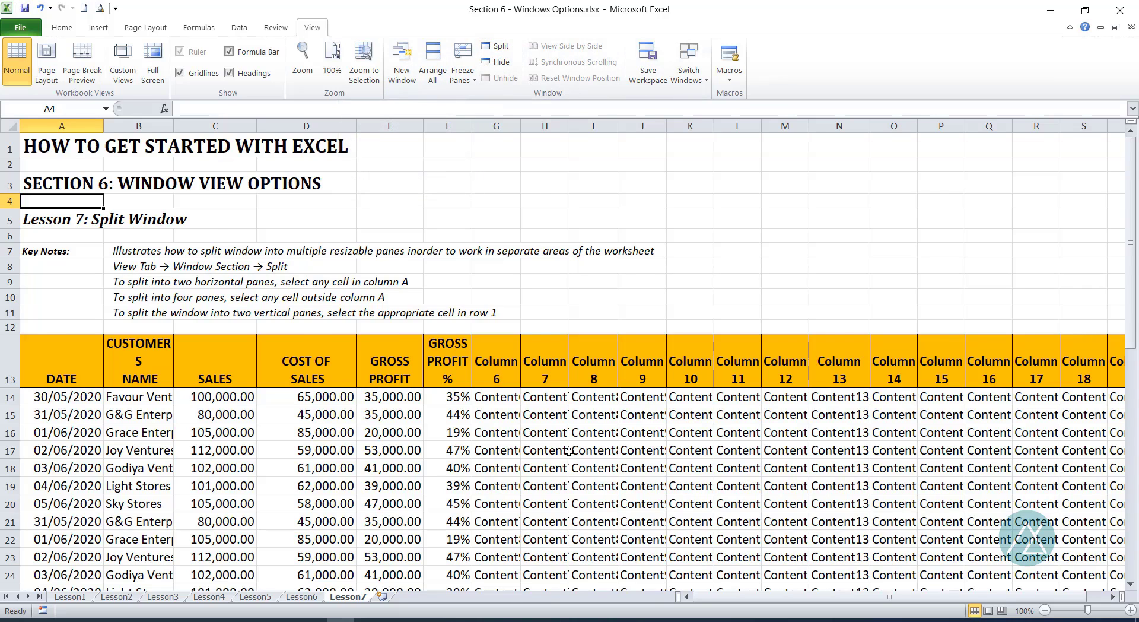
scroll(533, 437, down, 3)
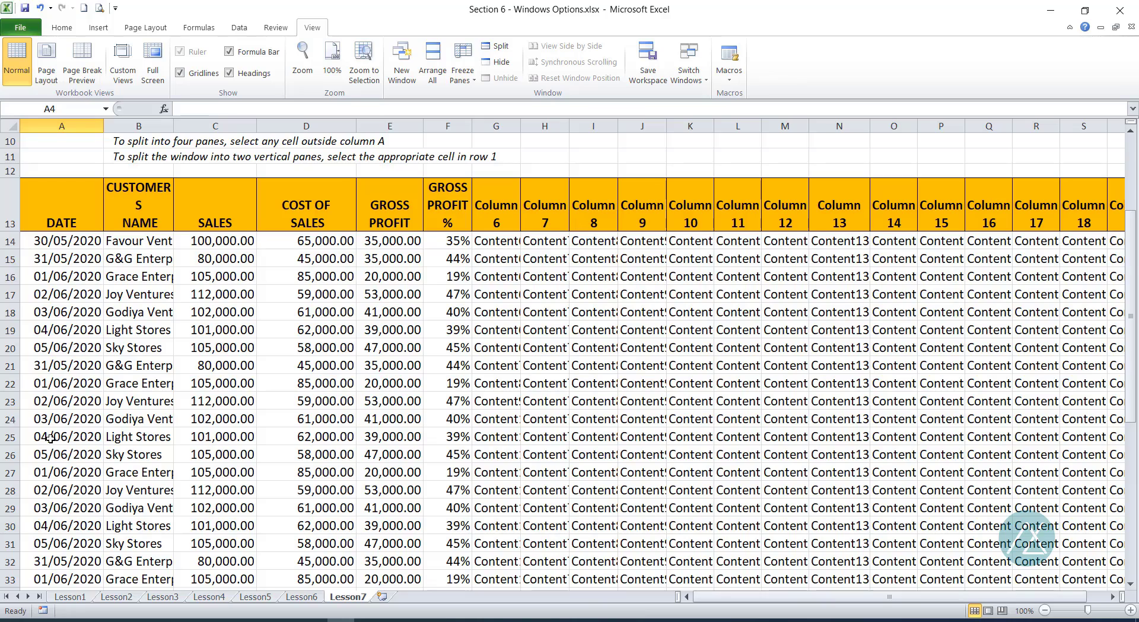
scroll(56, 407, down, 3)
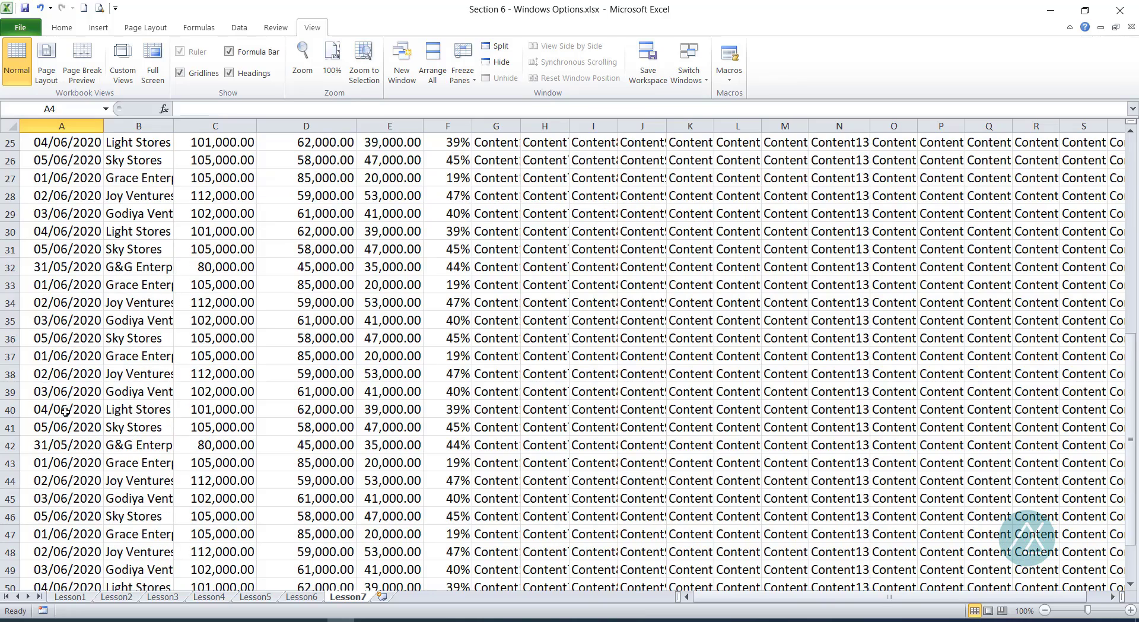
scroll(59, 403, up, 6)
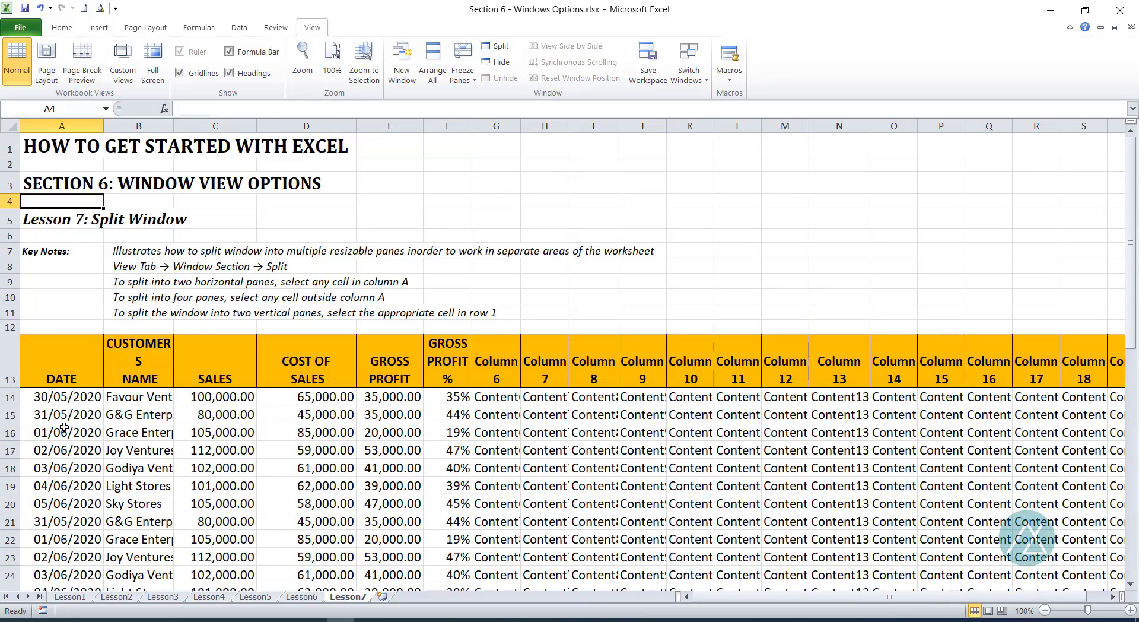
scroll(63, 433, down, 7)
scroll(63, 439, up, 7)
click(62, 485)
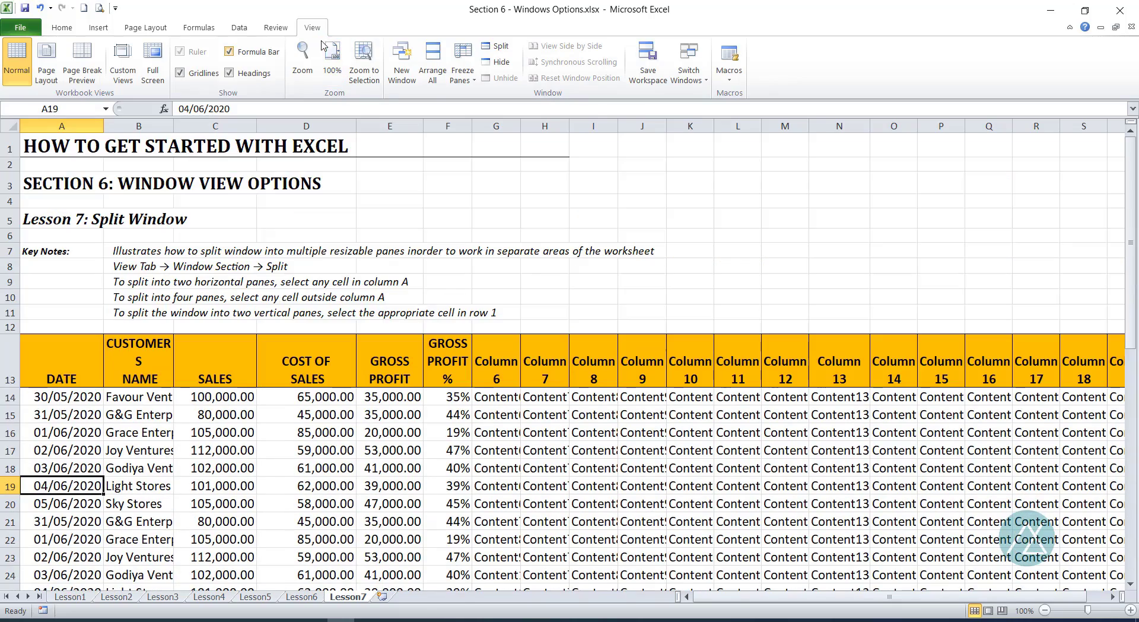
click(497, 46)
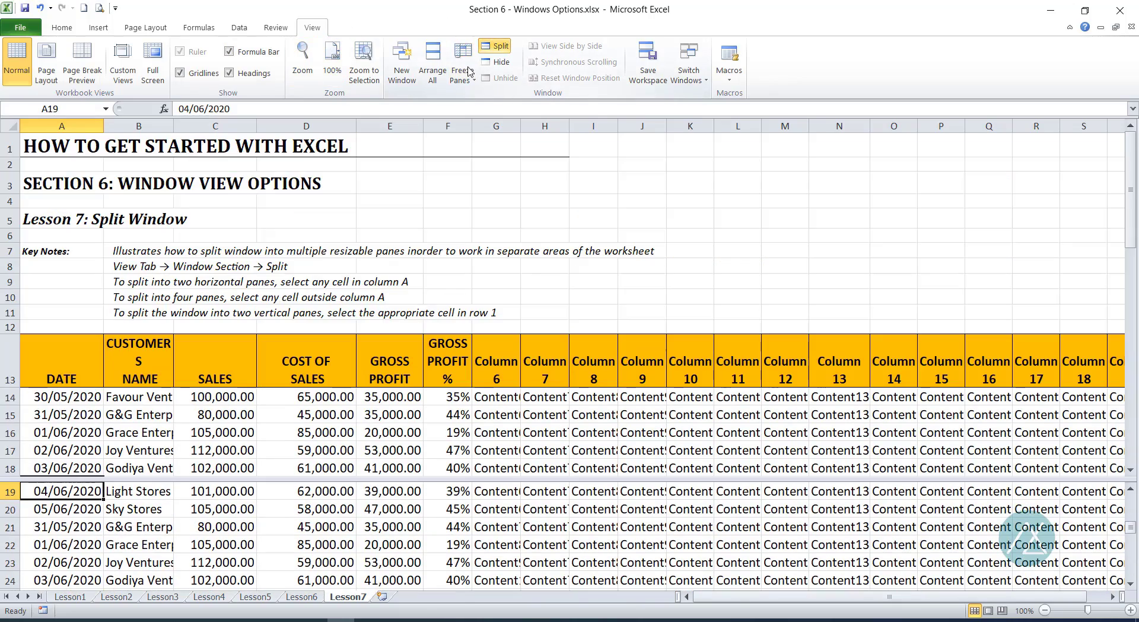
Examine different rows of the worksheet independently in the upper and lower panes, including the lesson heading and the sales data
scroll(890, 534, up, 1)
mouse_move(1130, 211)
mouse_down()
mouse_move(1130, 236)
mouse_move(1129, 208)
mouse_up()
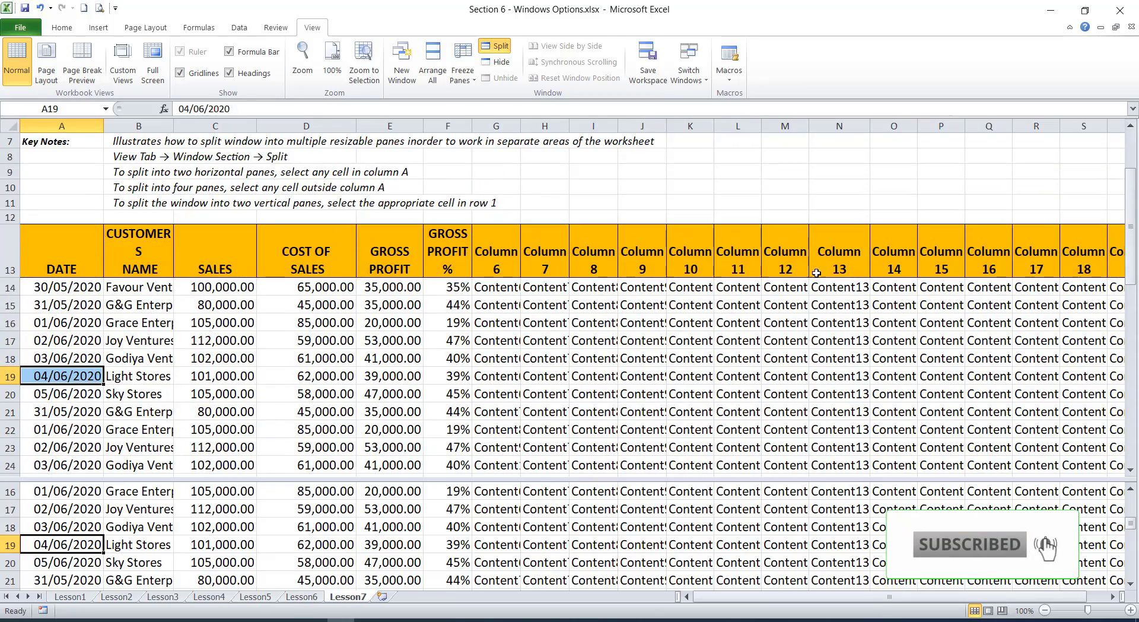
drag(1131, 249, 1130, 312)
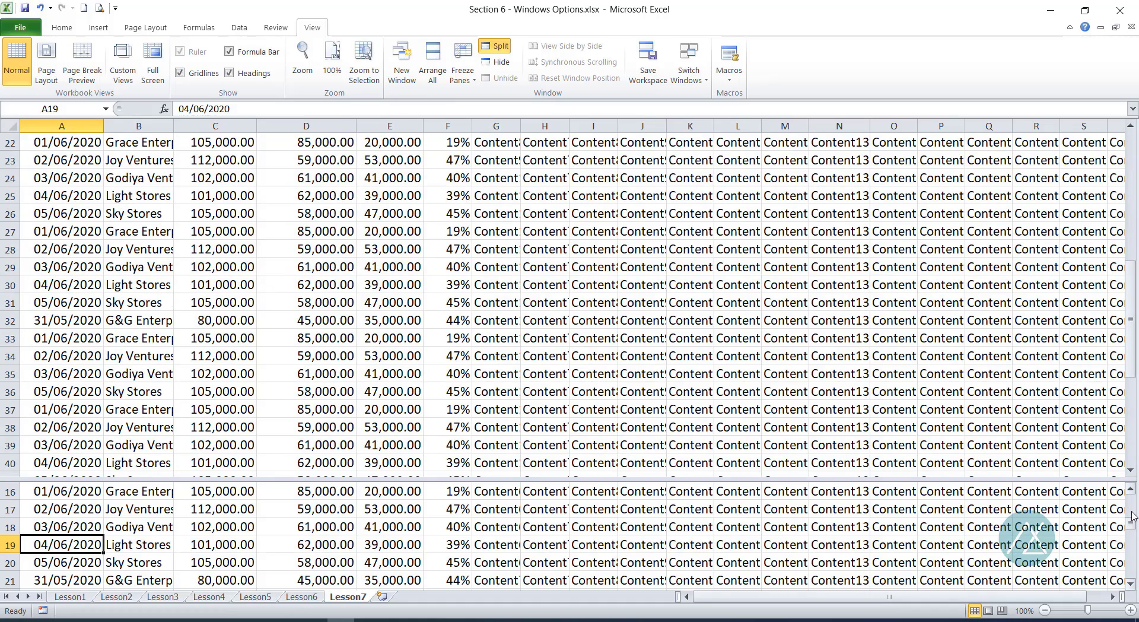
drag(1130, 522, 1130, 501)
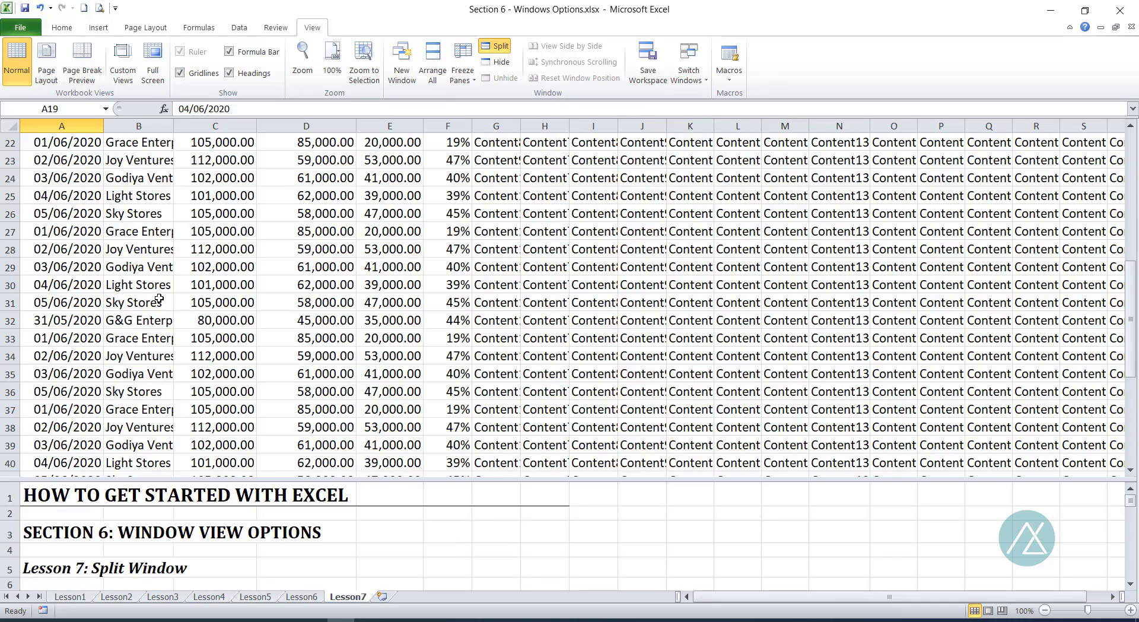
drag(1133, 321, 1130, 203)
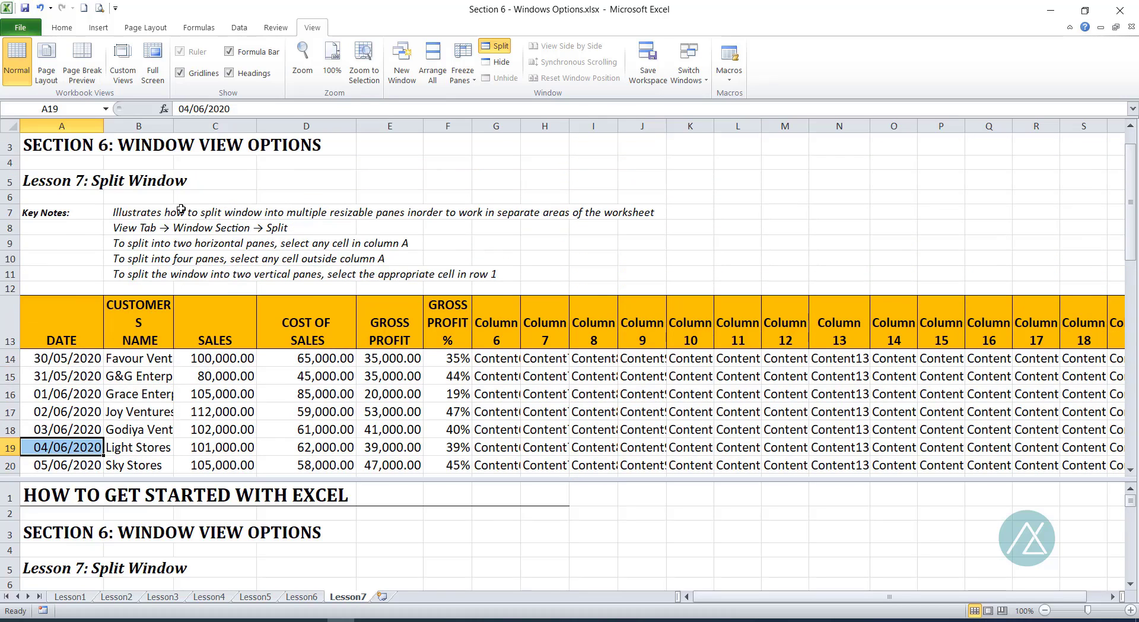
click(561, 573)
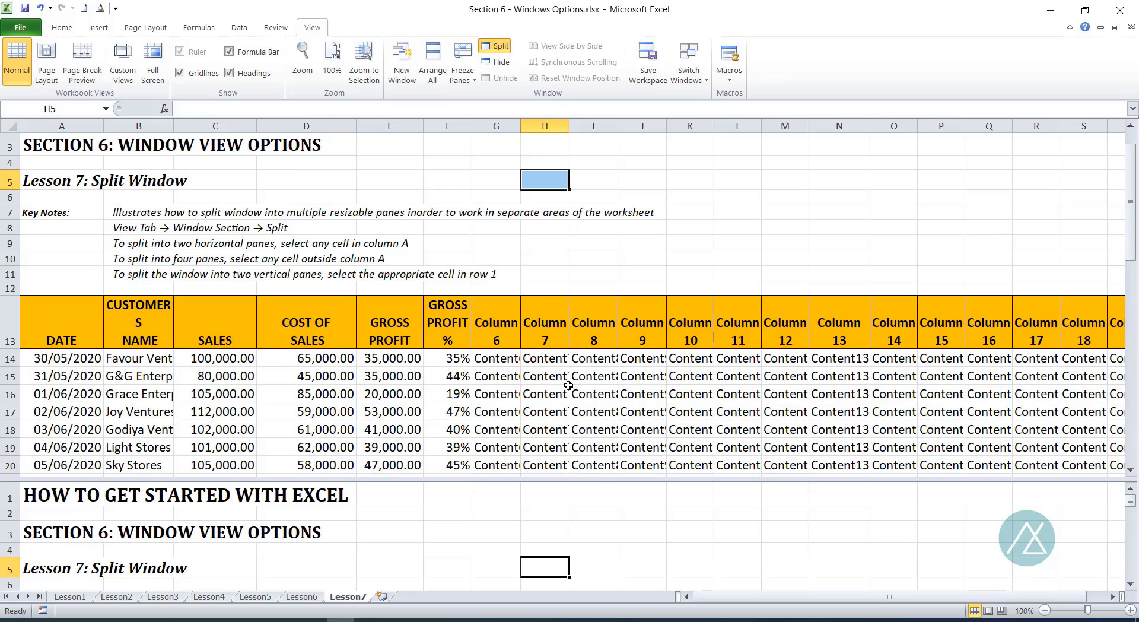
drag(1131, 501, 1133, 532)
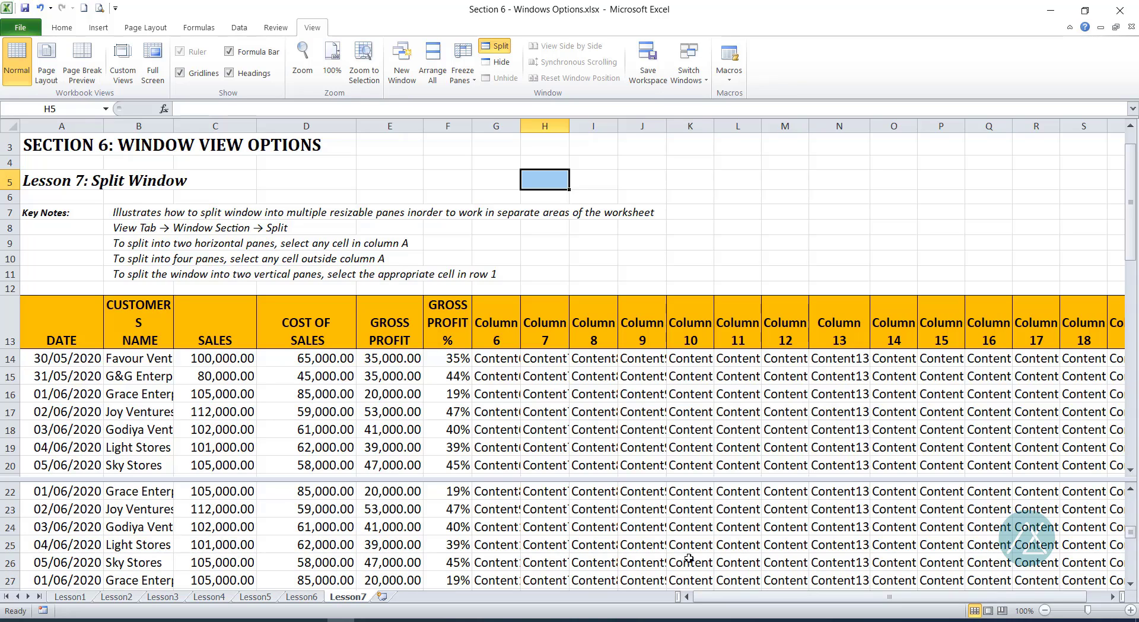
click(580, 242)
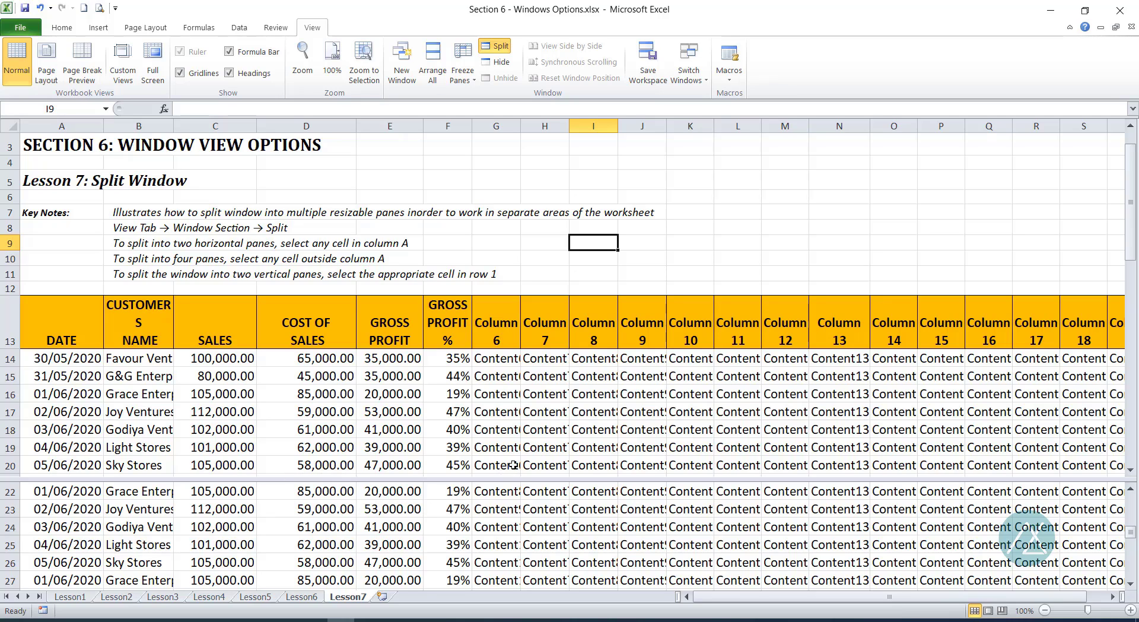
Remove the horizontal split and split the window into four panes at cell I19
click(496, 45)
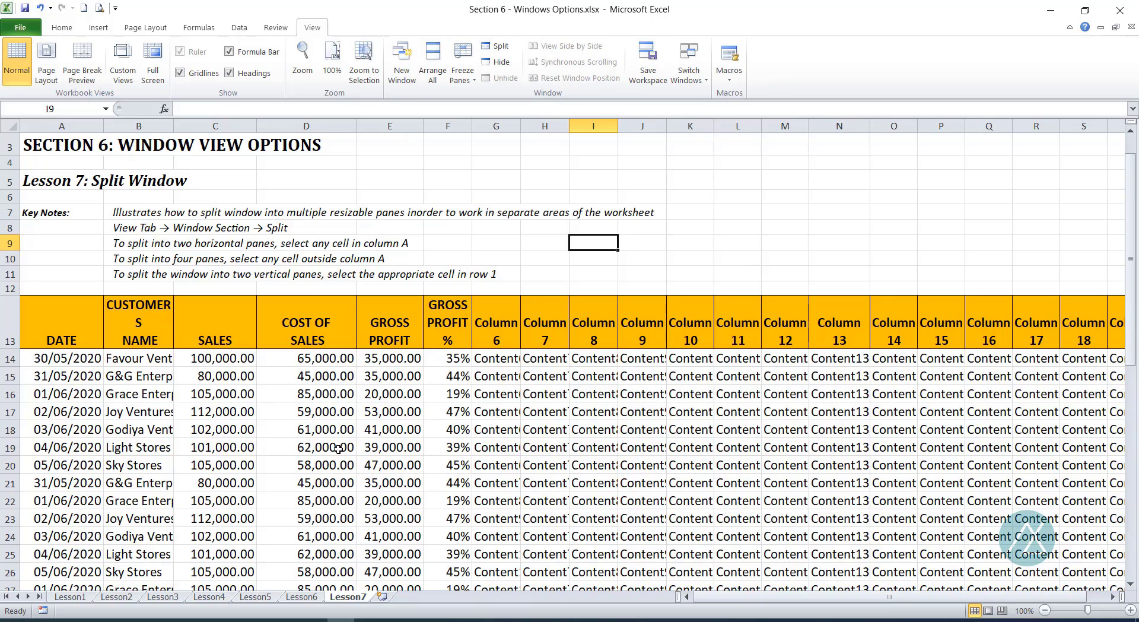
click(63, 463)
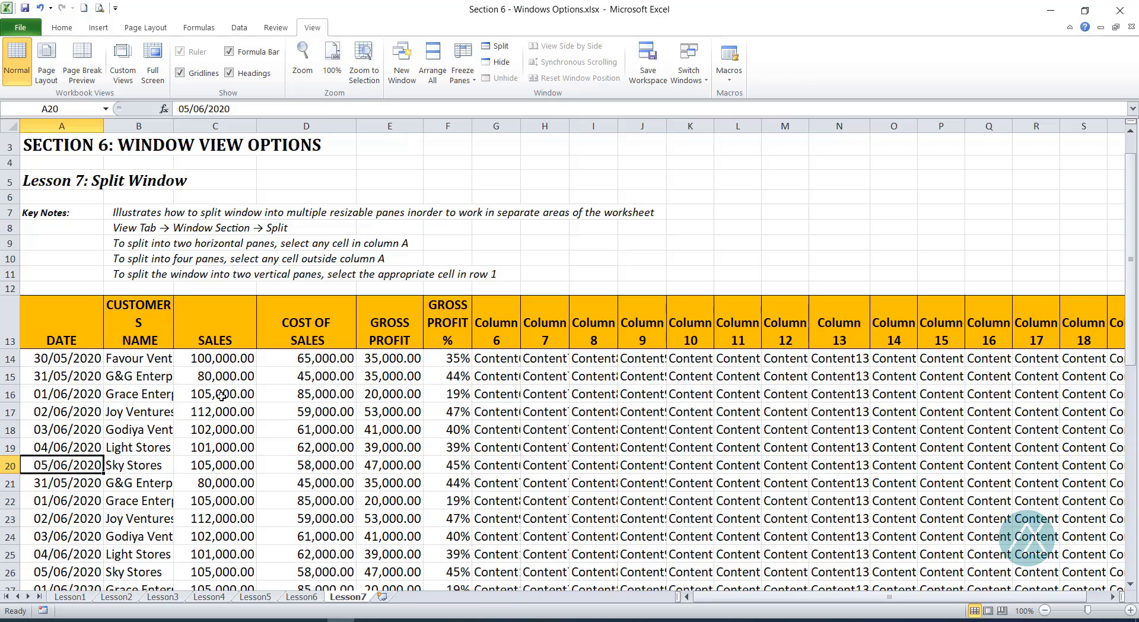
click(535, 448)
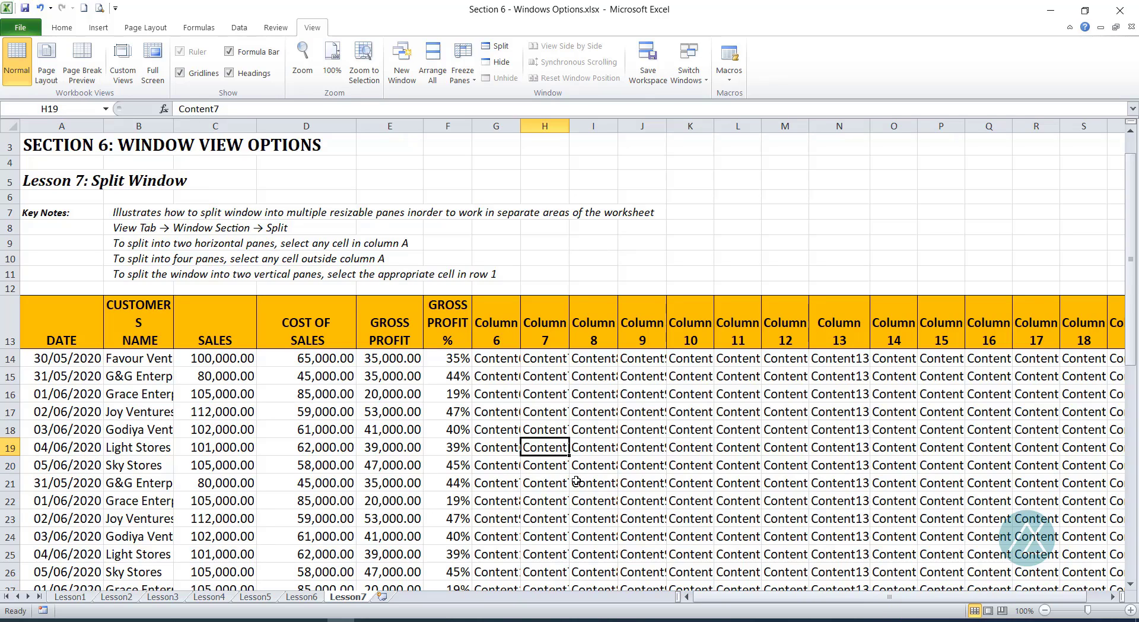
click(633, 447)
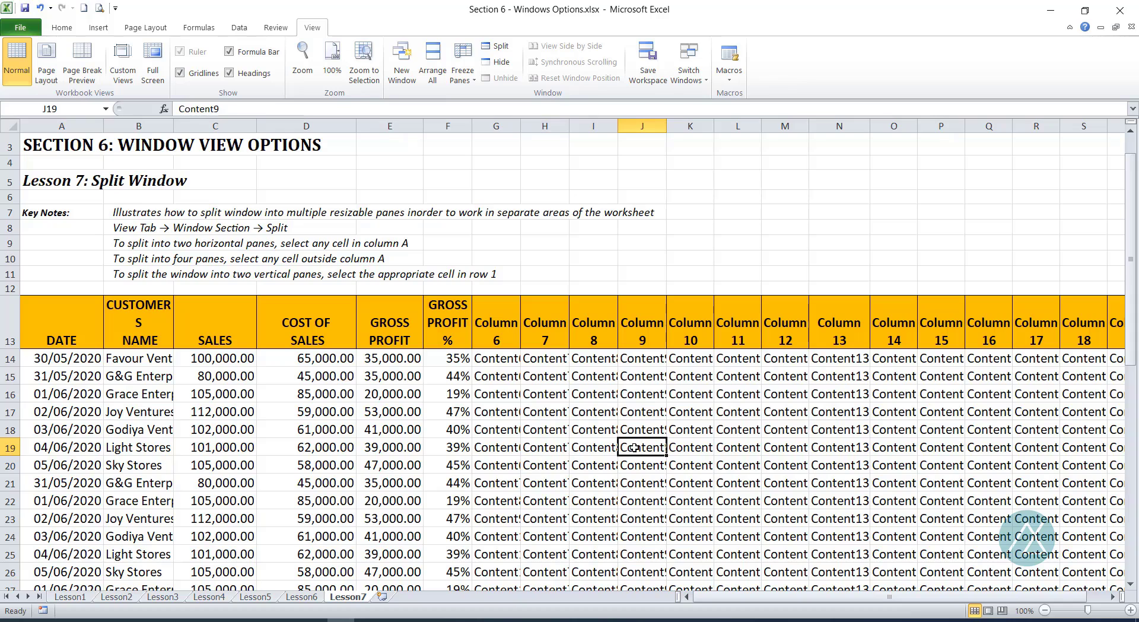
click(594, 447)
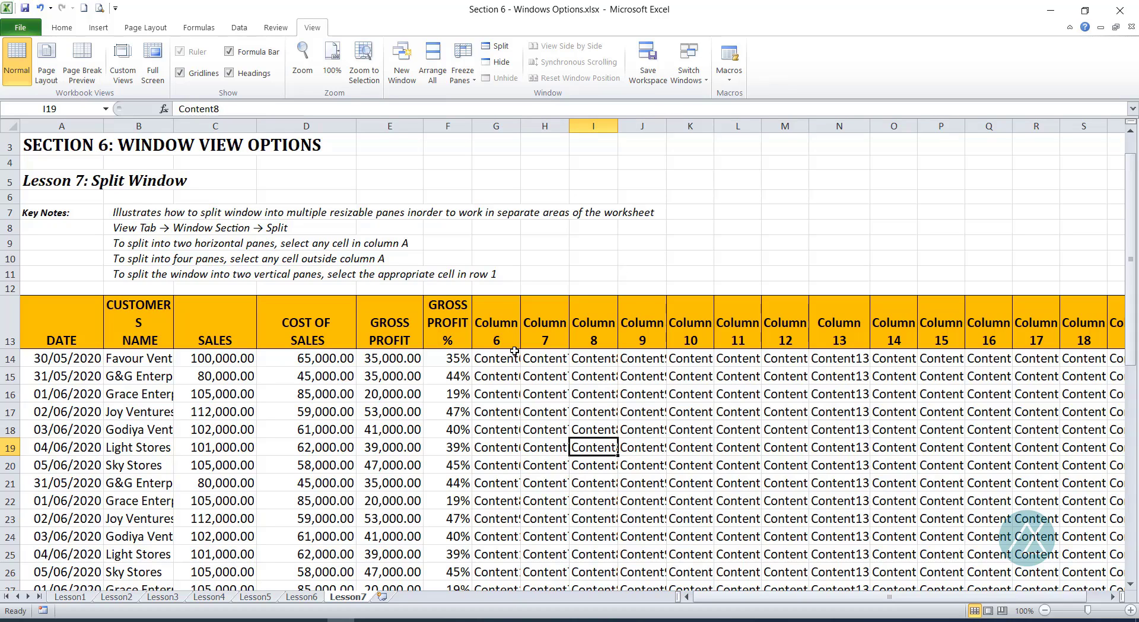
click(495, 46)
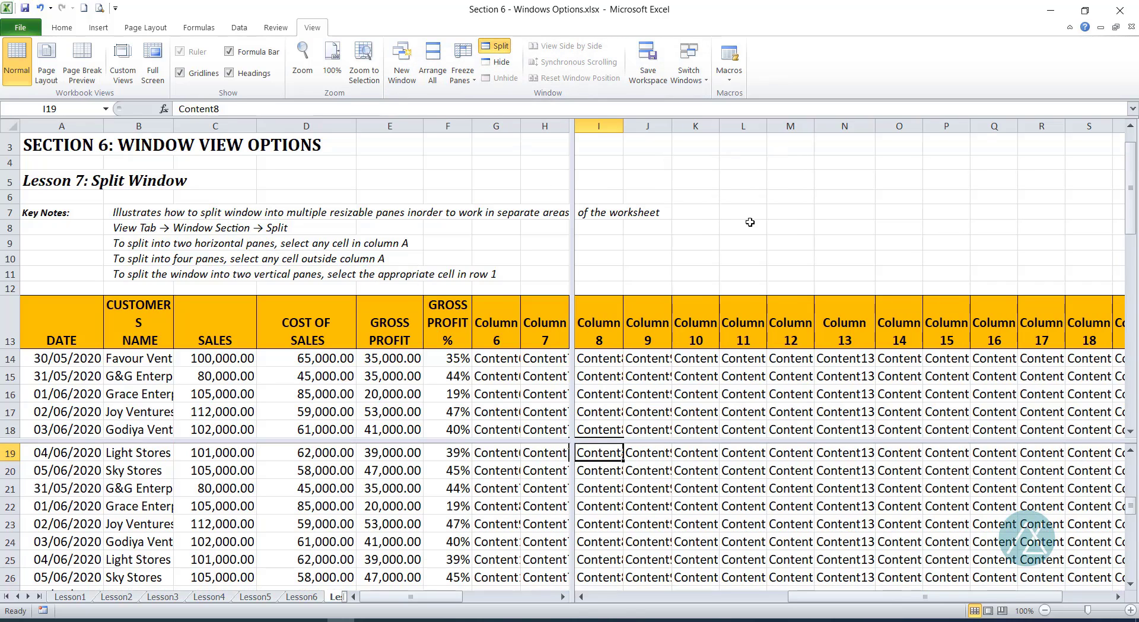
Examine different rows and columns of the worksheet independently in the four panes, comparing the lesson notes with the data table
mouse_move(1134, 202)
mouse_down()
mouse_move(1136, 381)
mouse_move(1134, 190)
mouse_up()
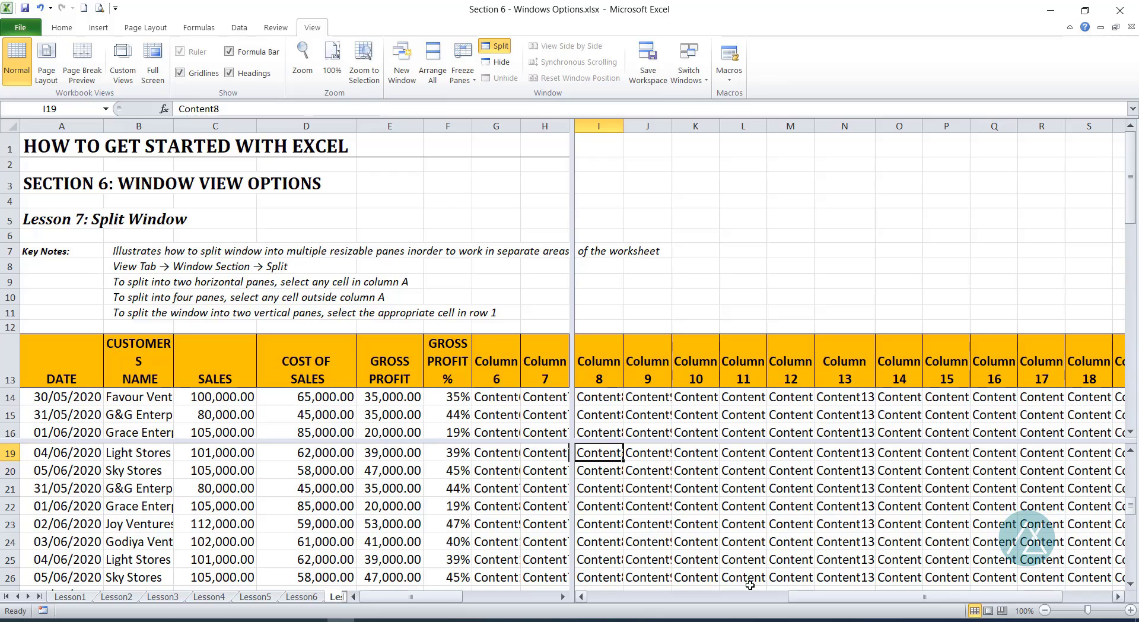
click(562, 596)
click(563, 596)
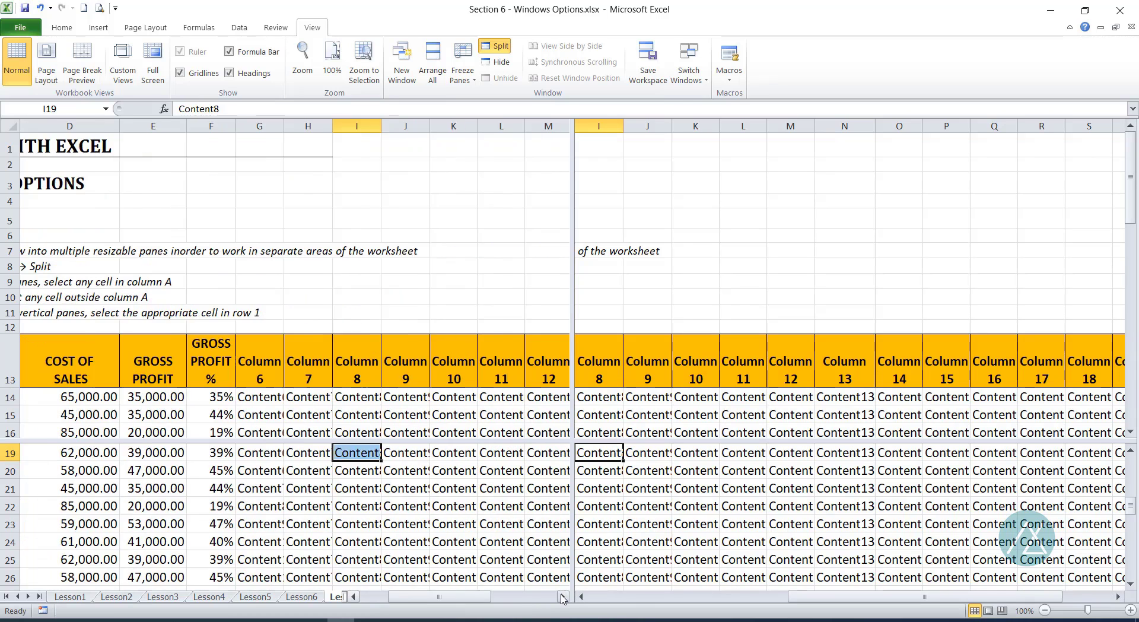
click(354, 596)
click(430, 472)
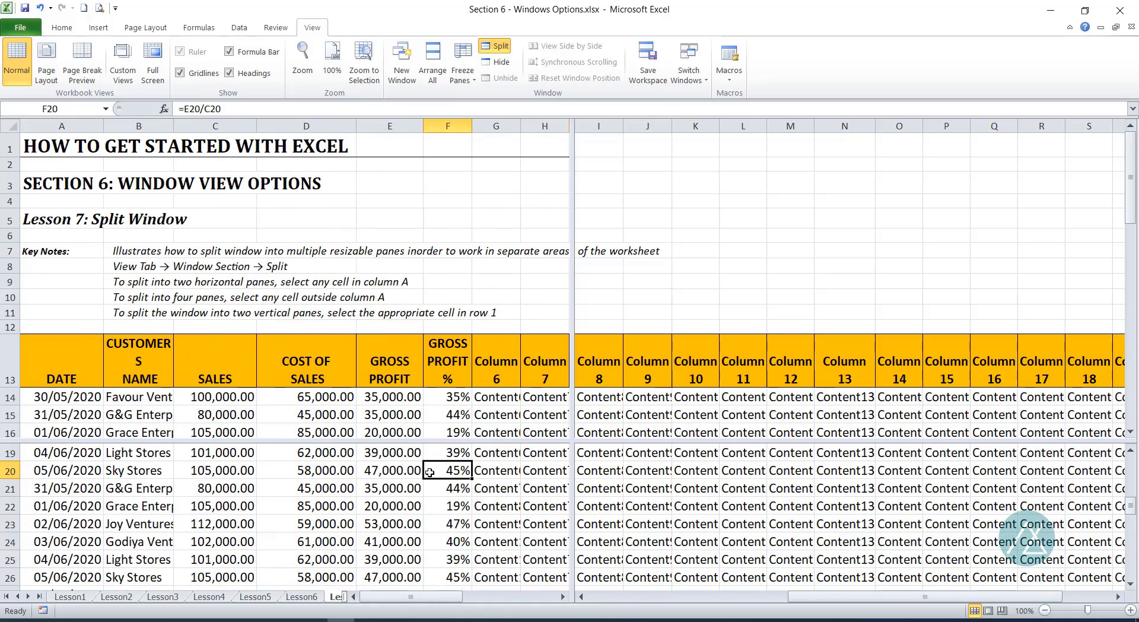
scroll(449, 501, up, 4)
scroll(457, 503, down, 3)
scroll(562, 508, up, 4)
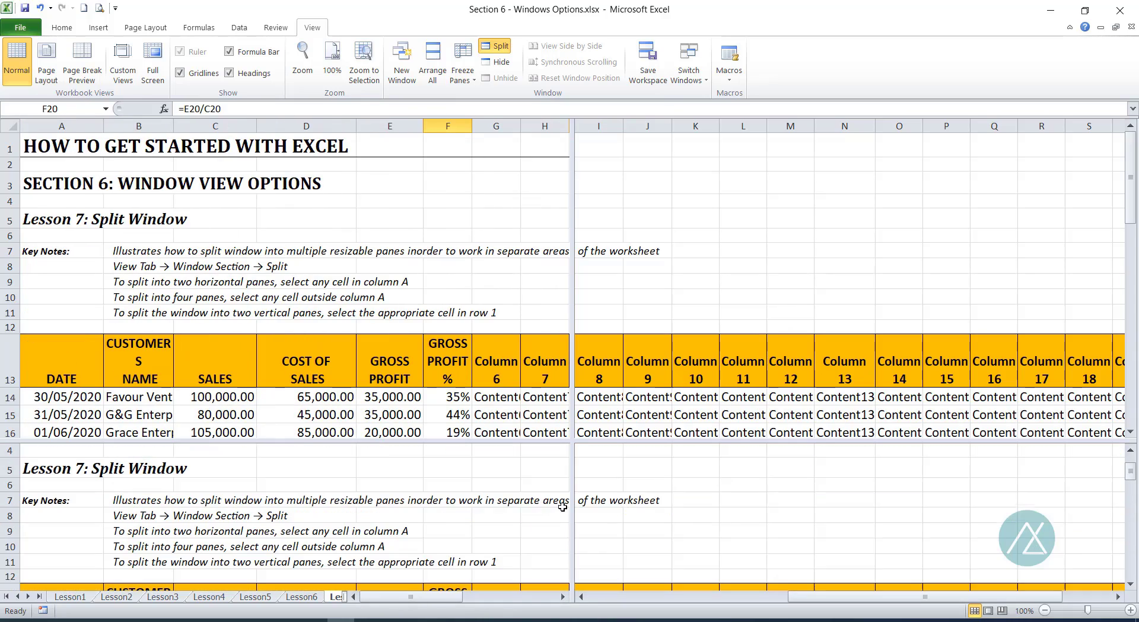
drag(773, 590, 765, 590)
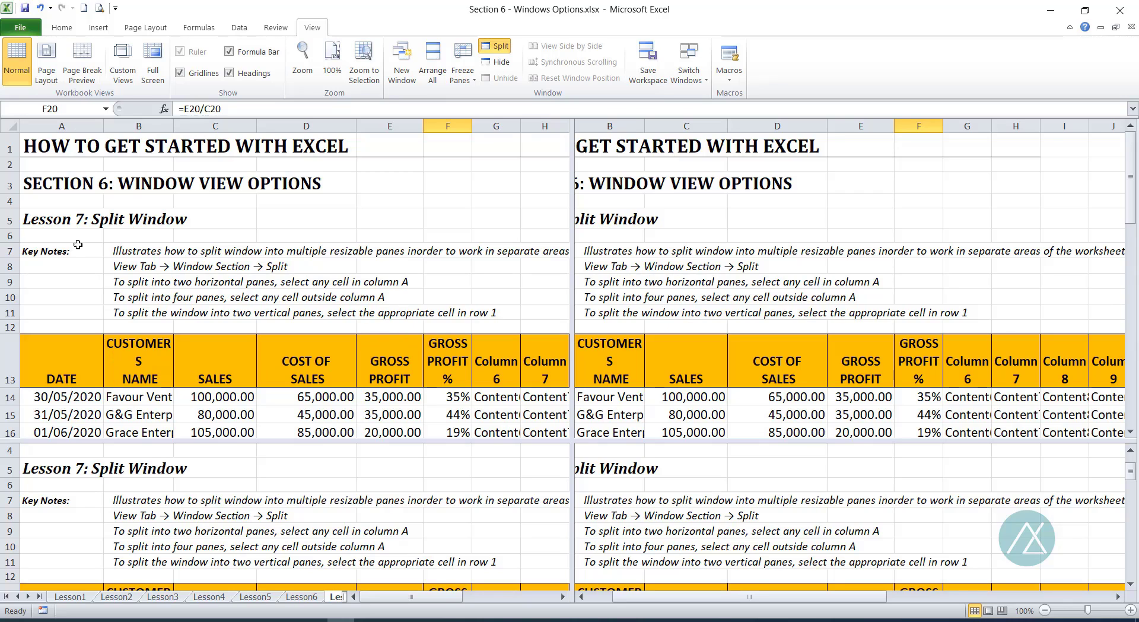
click(959, 350)
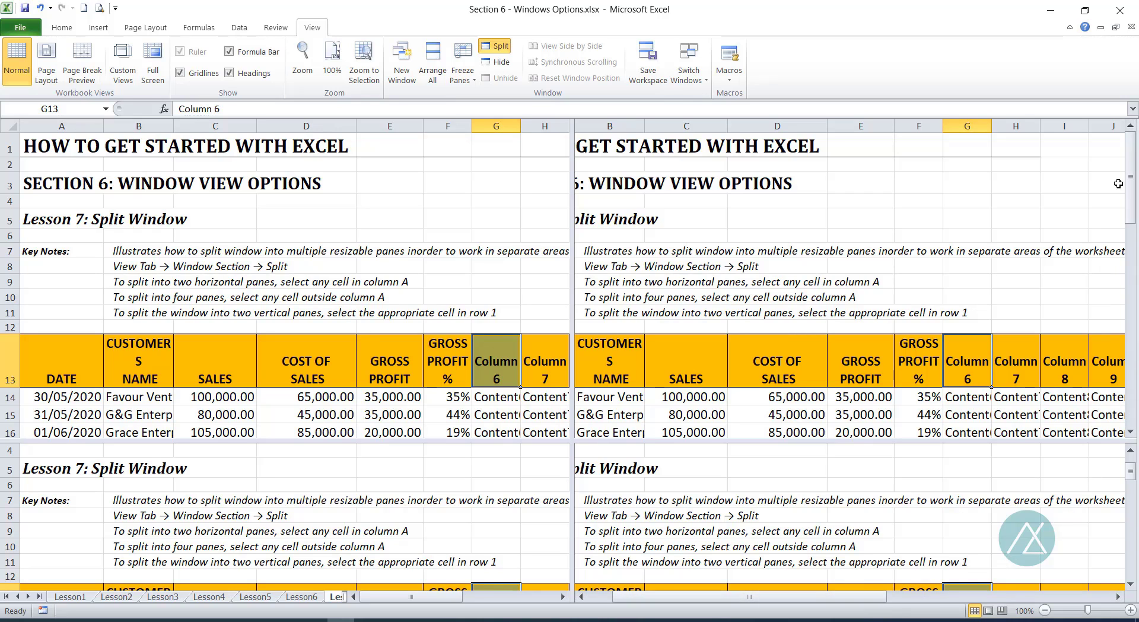
mouse_move(1133, 194)
mouse_down()
mouse_move(1134, 232)
mouse_move(1133, 194)
mouse_up()
drag(888, 597, 971, 576)
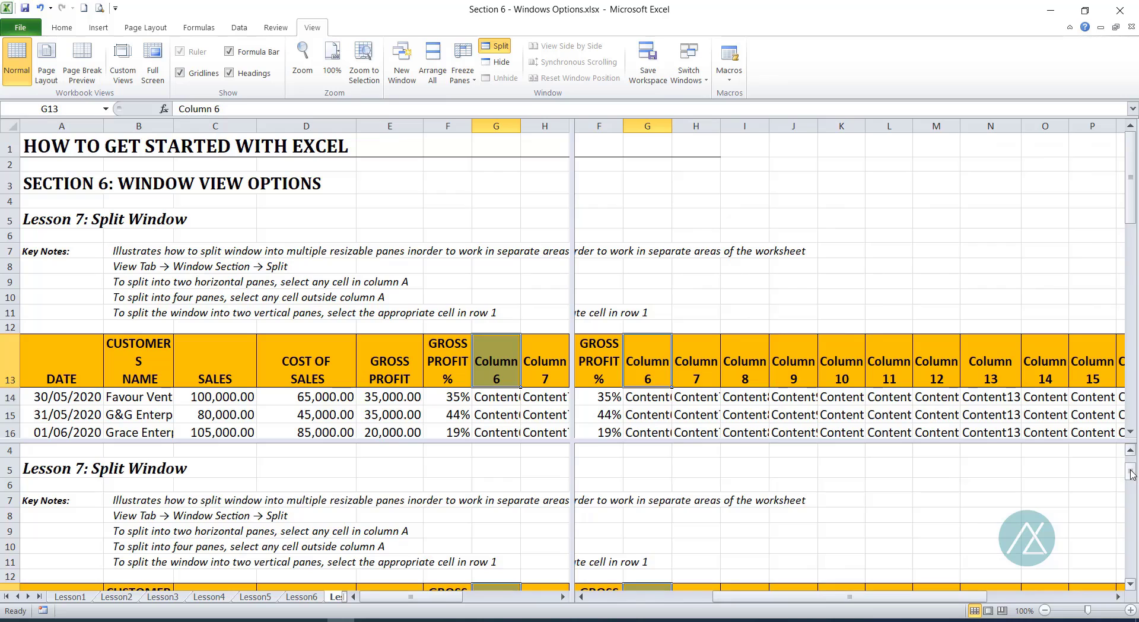
drag(1132, 473, 1125, 514)
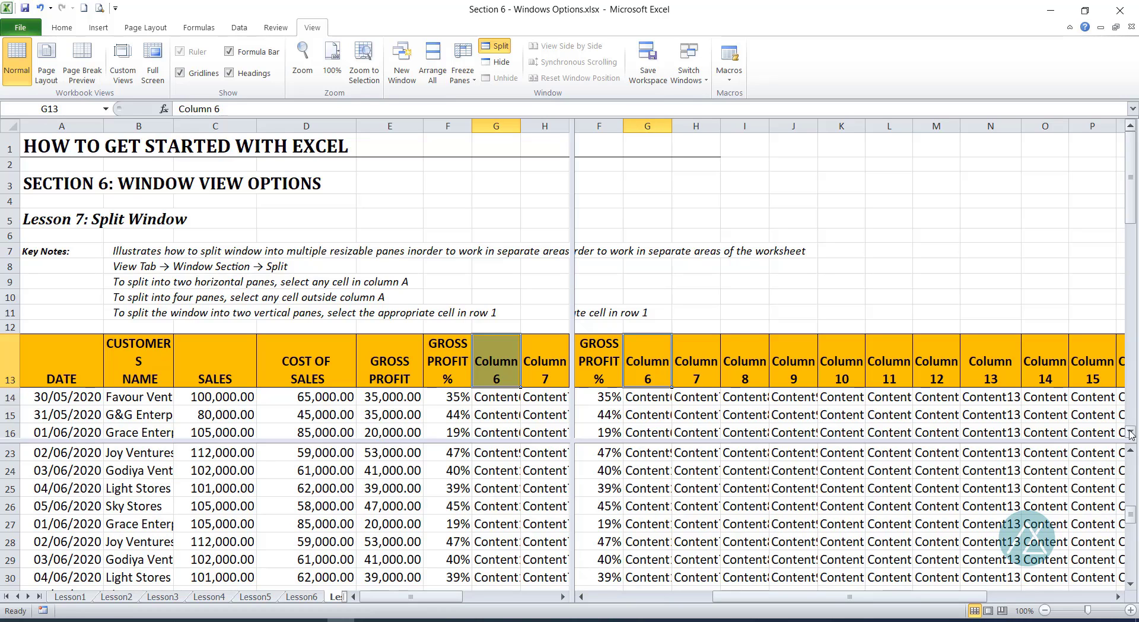
drag(794, 597, 629, 597)
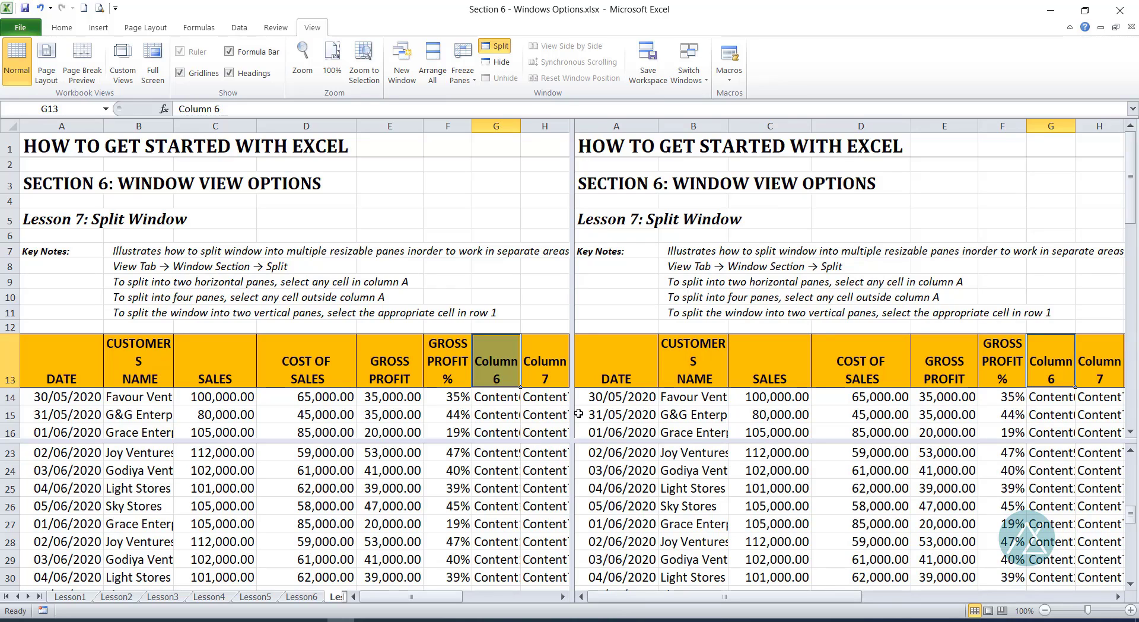
Remove the four-pane split and split the window into two vertical panes at cell H1
click(498, 49)
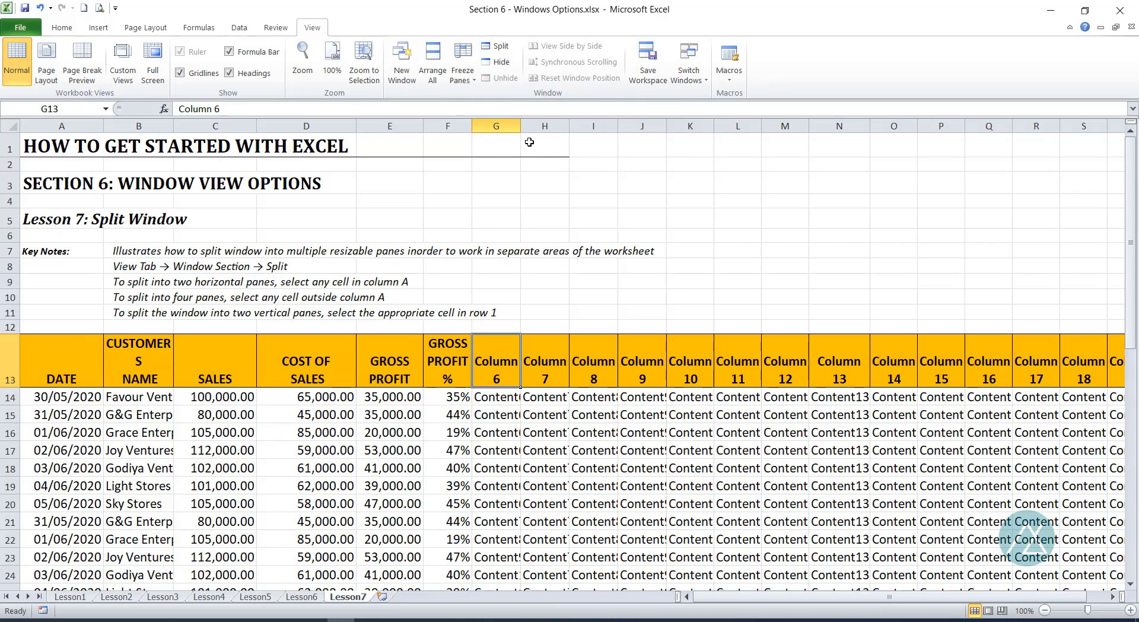
click(537, 145)
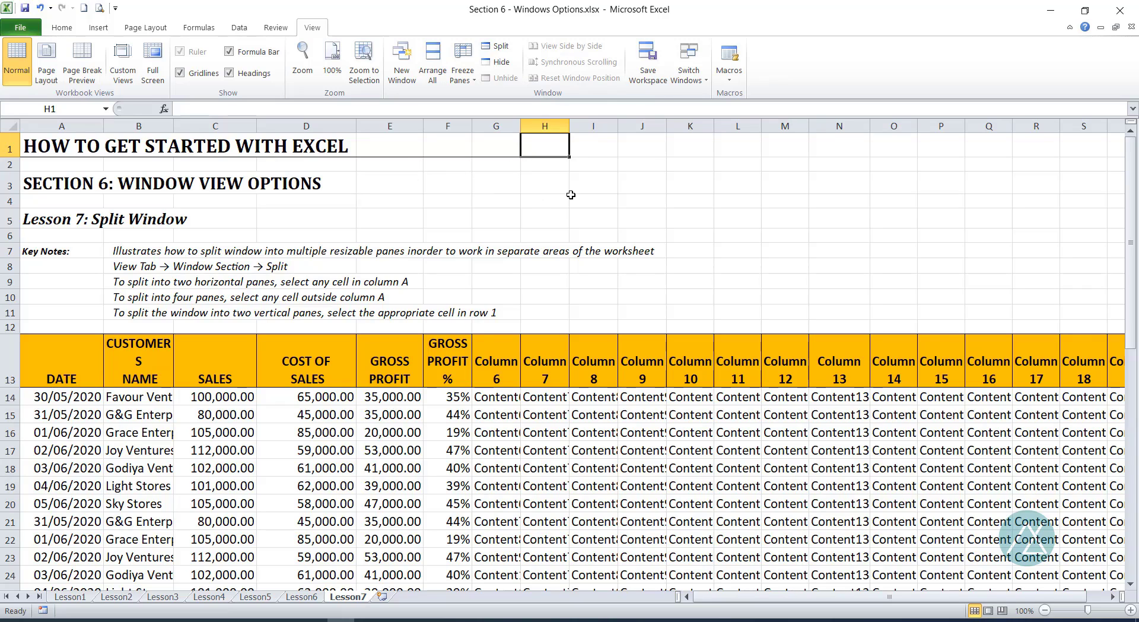
click(498, 47)
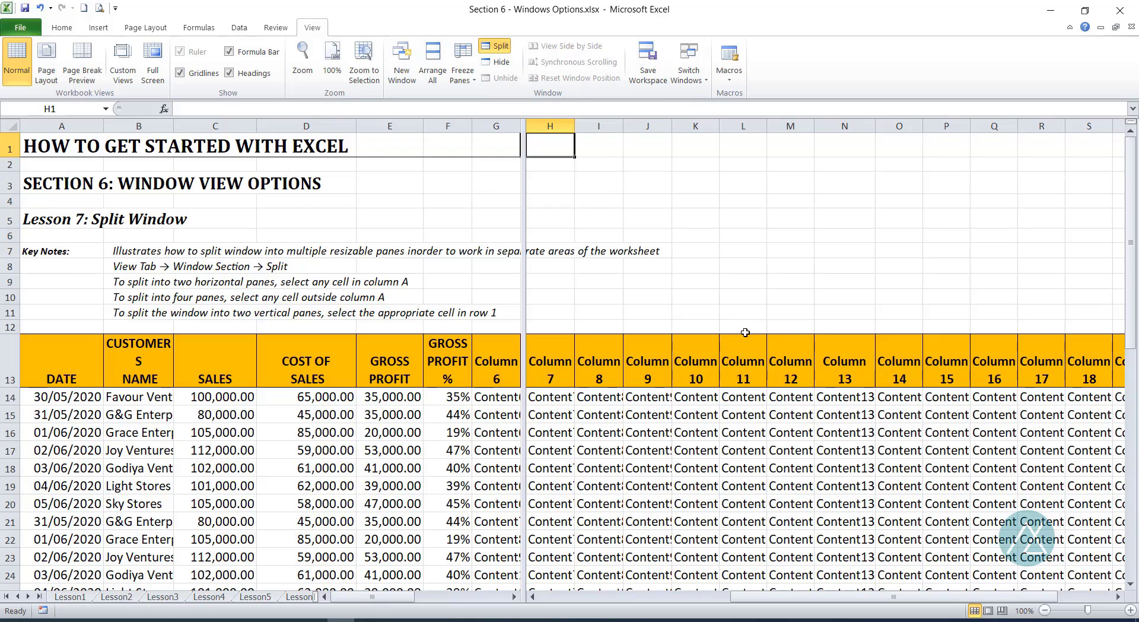
Remove the vertical split to return the worksheet to a single pane
drag(905, 599, 1031, 517)
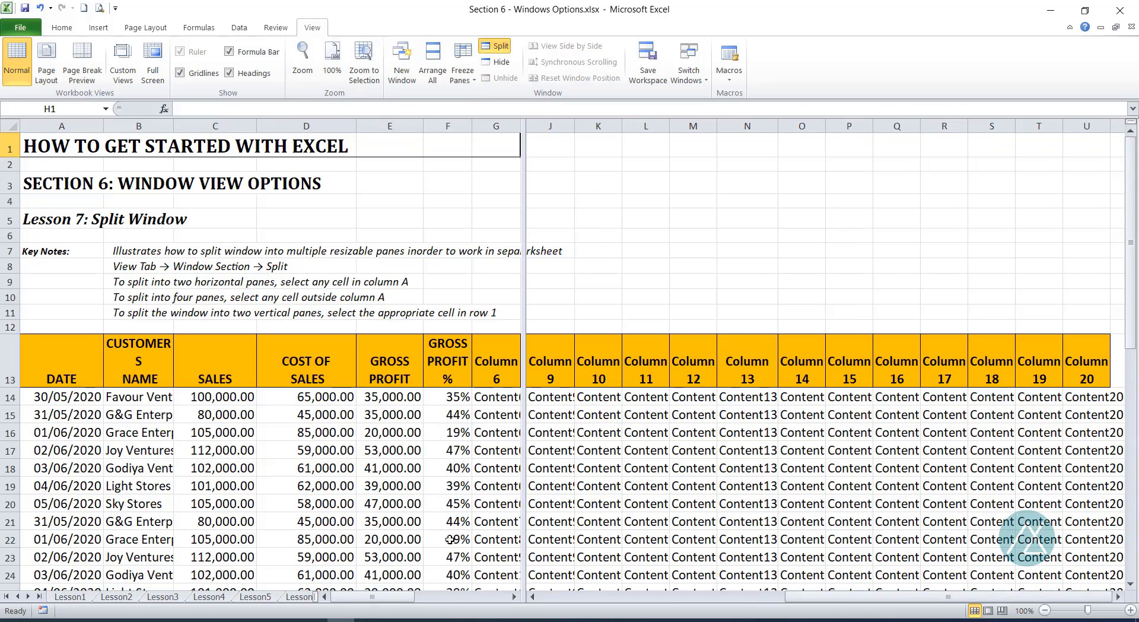
drag(393, 597, 494, 282)
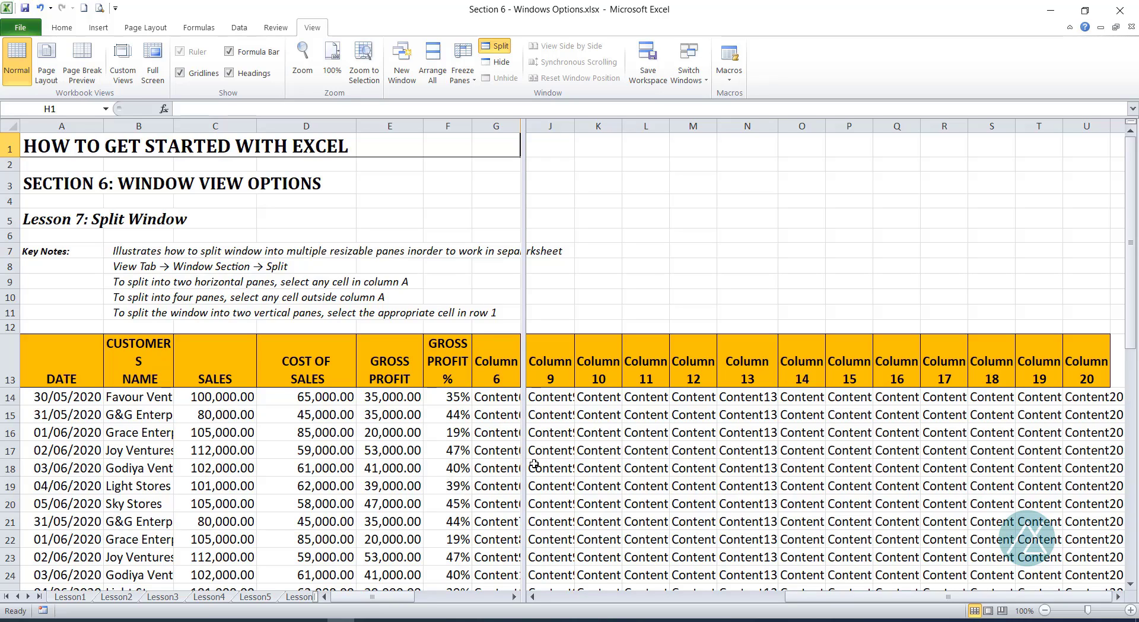
click(497, 49)
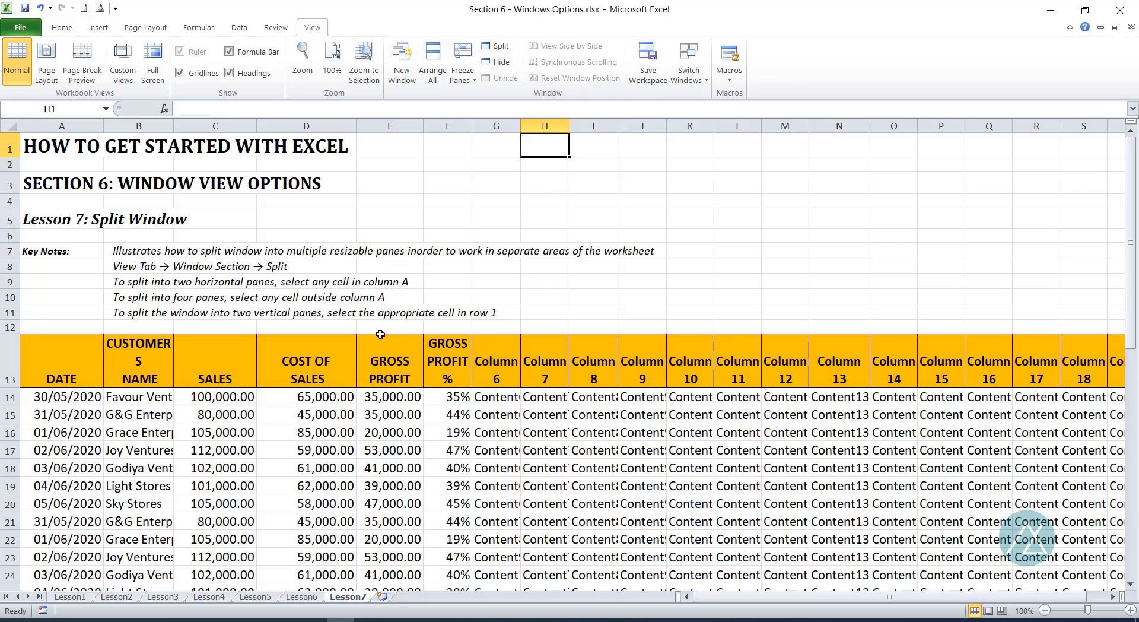
scroll(380, 341, down, 2)
scroll(410, 364, up, 2)
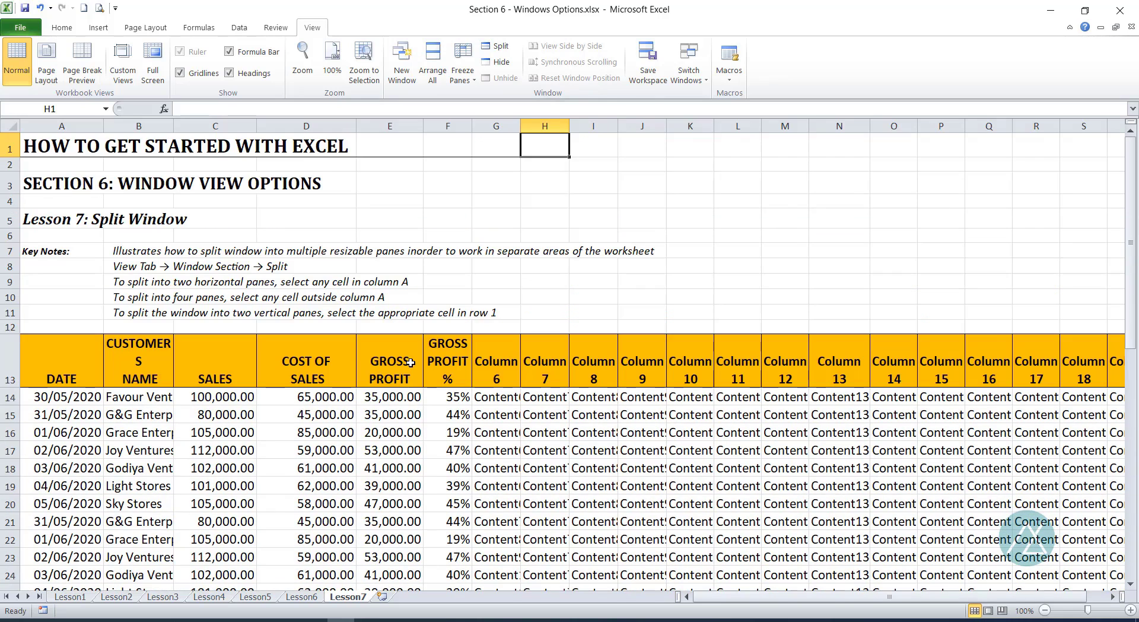